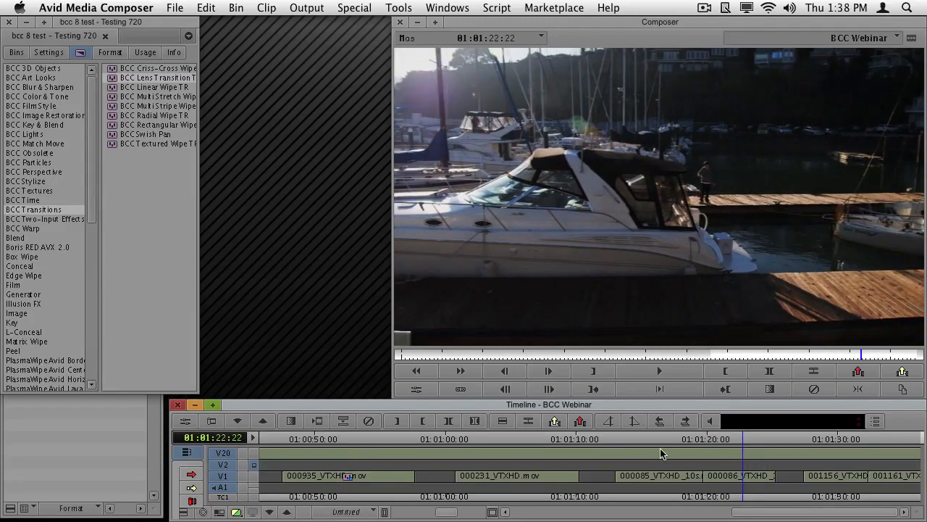
- Apply the BCC Swish Pan transition to the V1 cut between clips 000085 and 000086
click(129, 135)
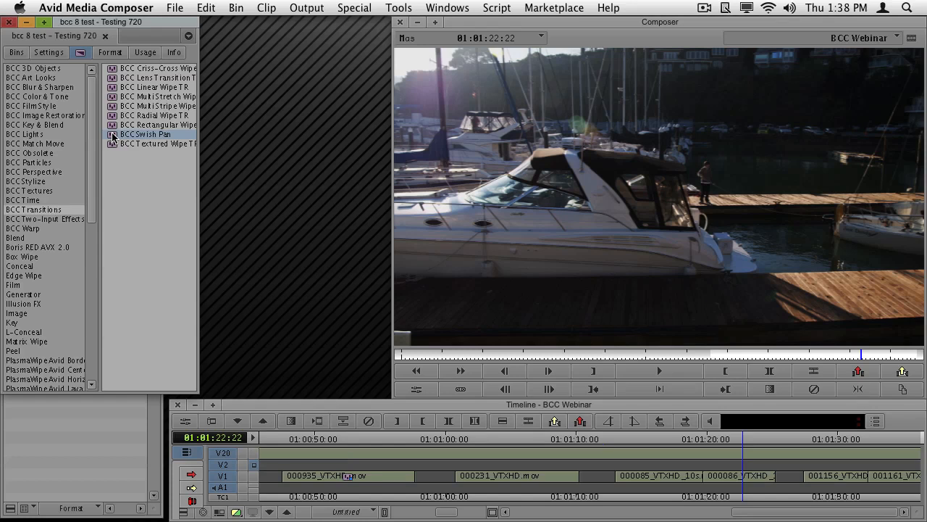
drag(119, 145, 704, 480)
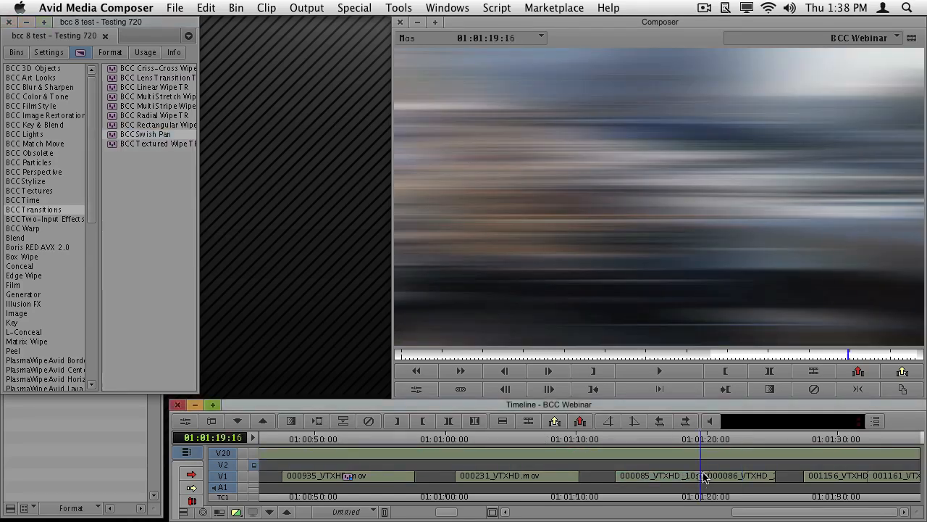
- Return to the swish pan cut between clips 000085 and 000086 and open the BCC Swish Pan settings for editing
click(670, 355)
mouse_move(670, 354)
mouse_down()
mouse_move(429, 360)
mouse_move(682, 358)
mouse_up()
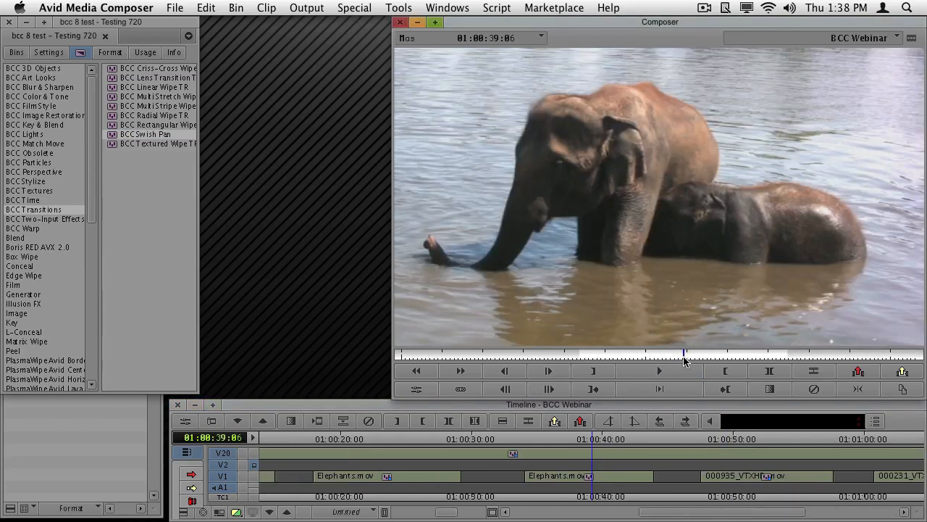
click(884, 355)
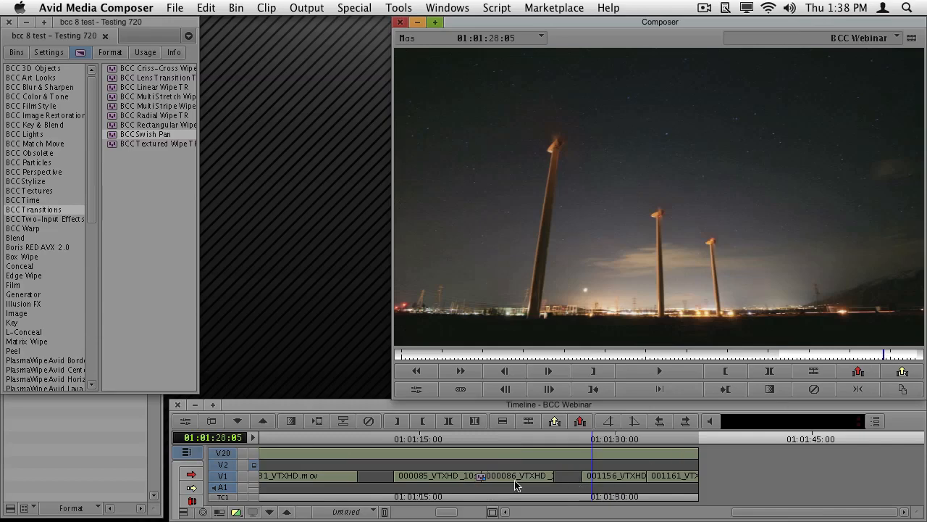
click(478, 478)
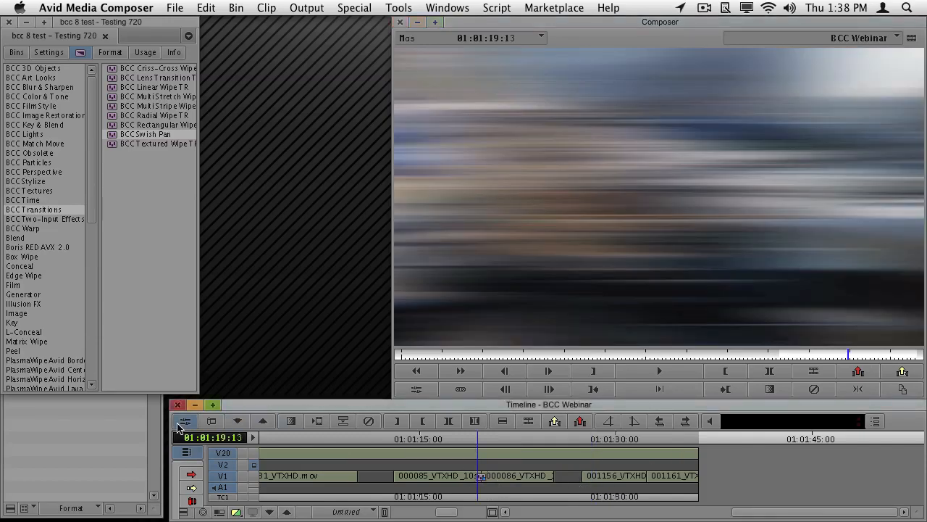
click(185, 421)
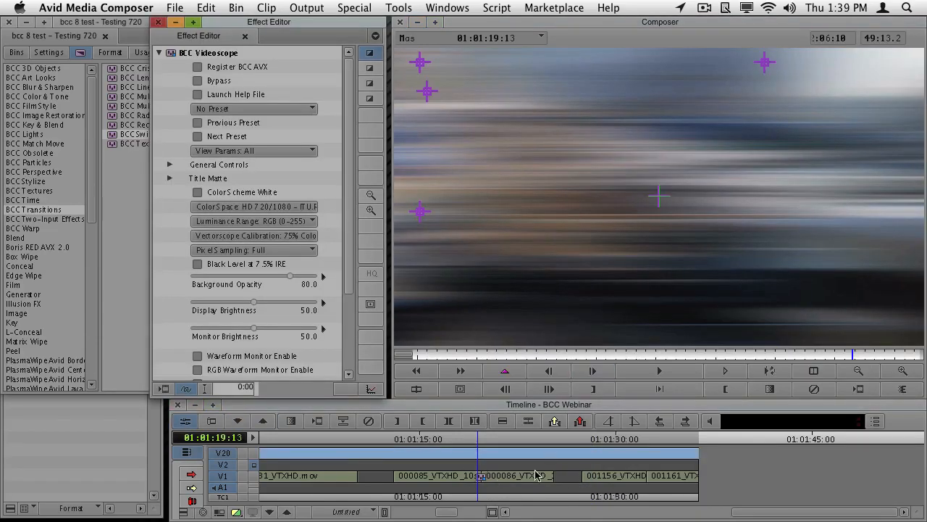
click(483, 476)
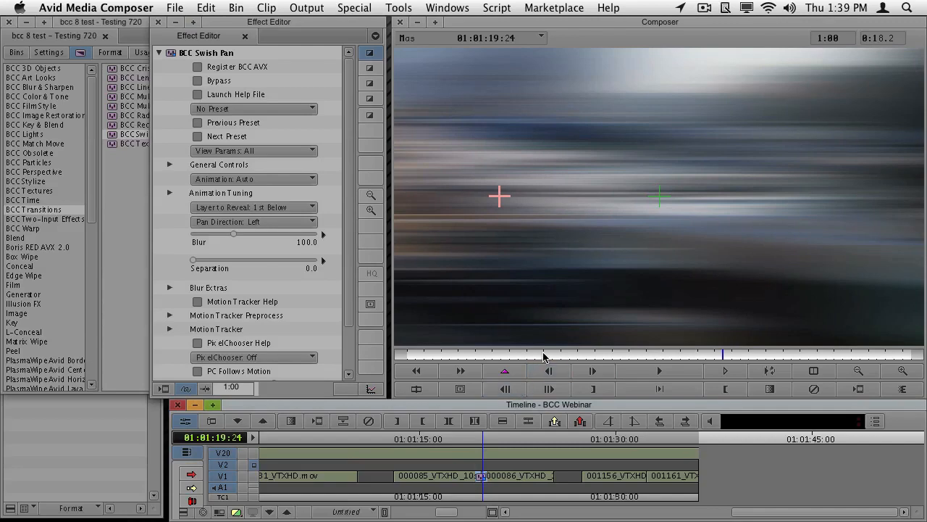
- Play the swish pan transition from its first frame to preview the default motion
drag(542, 354, 357, 352)
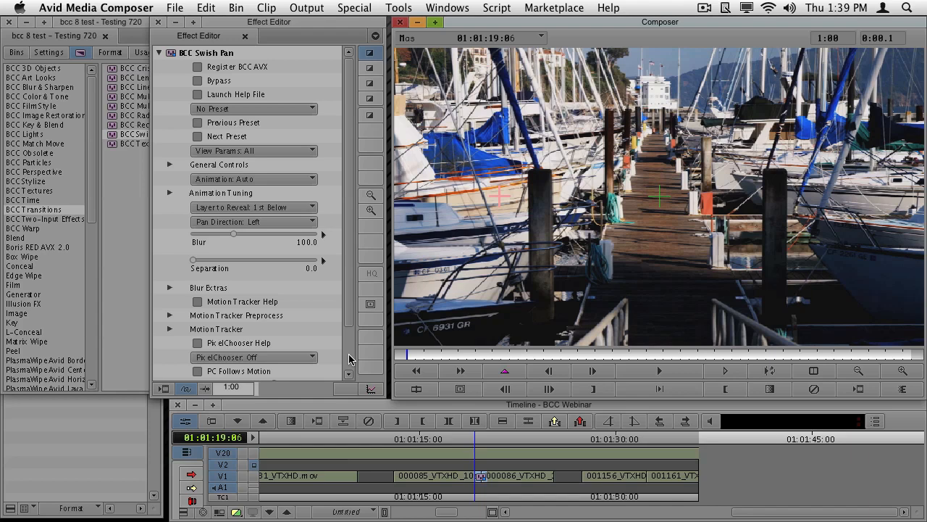
key(space)
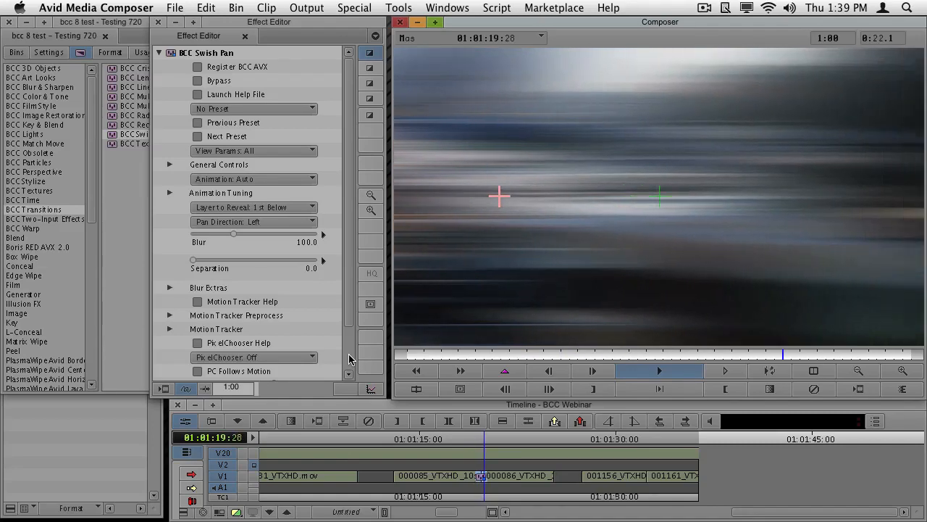
key(space)
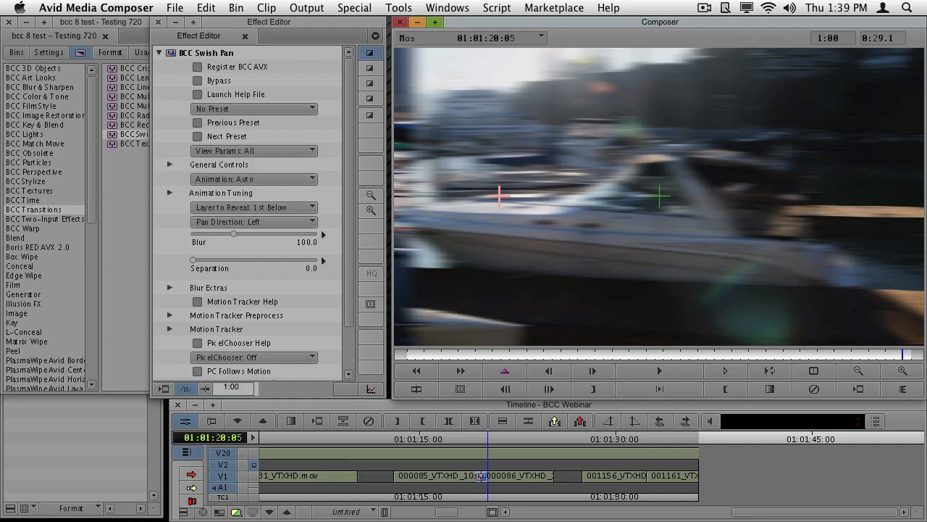
key(super+Tab)
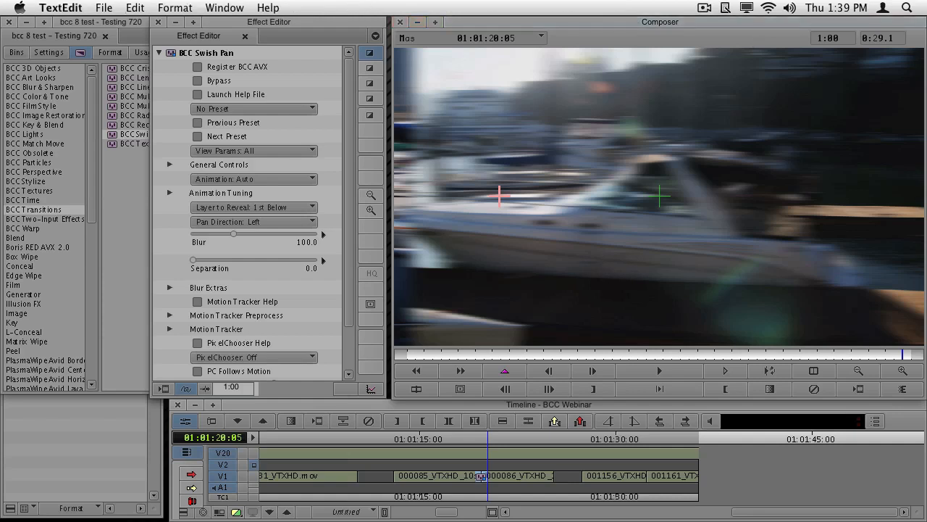
click(308, 51)
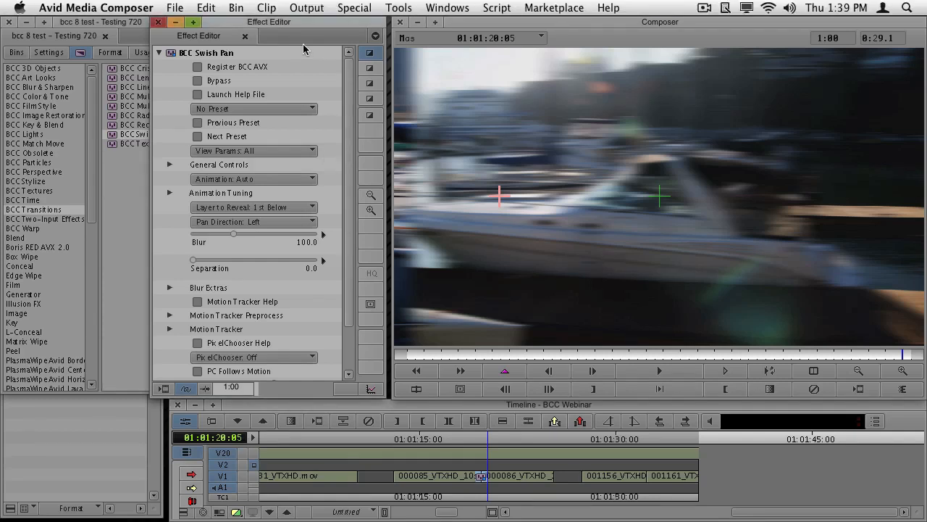
click(301, 181)
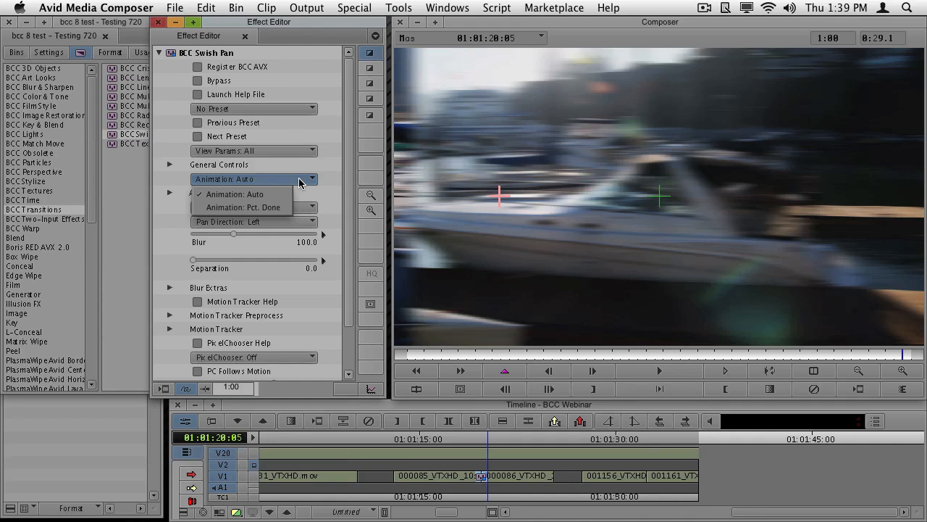
click(301, 36)
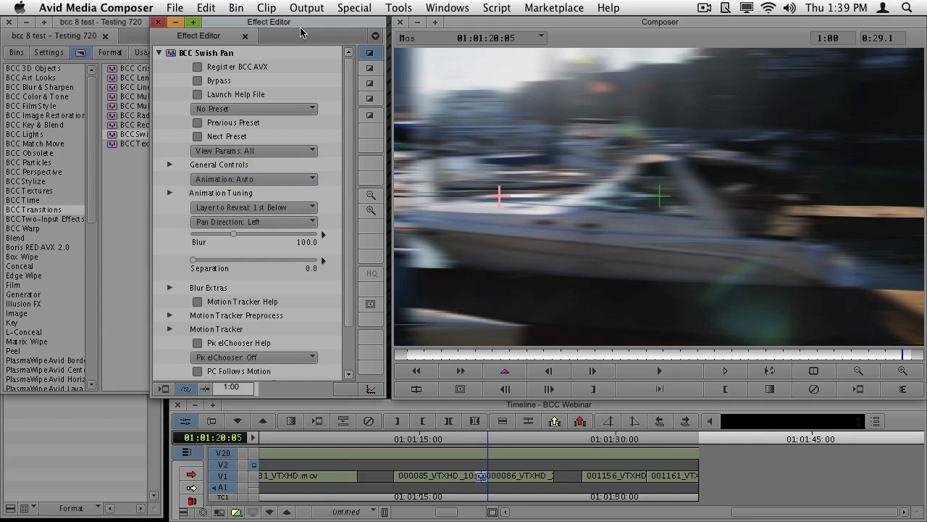
- Display the swish pan's ease curve midway through the transition and set Ease In to 45.1 and Ease Out to 42.7
click(169, 194)
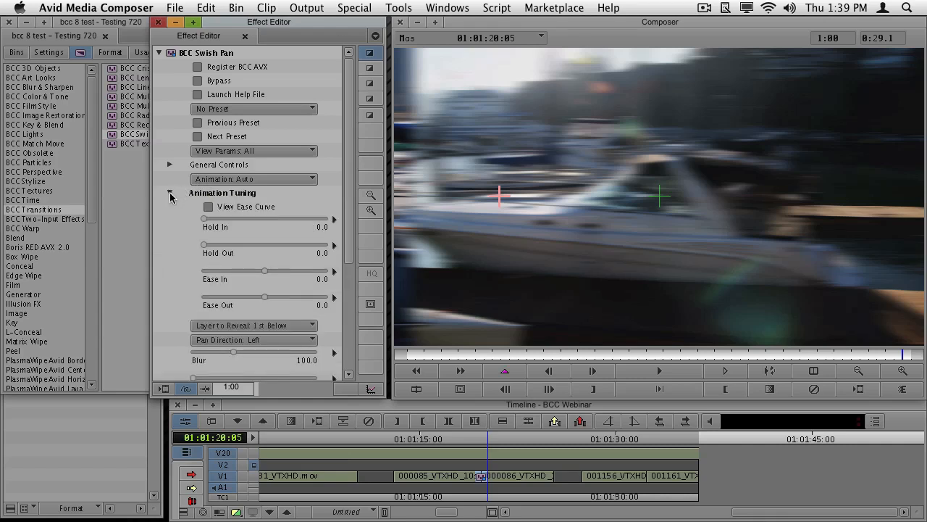
click(208, 210)
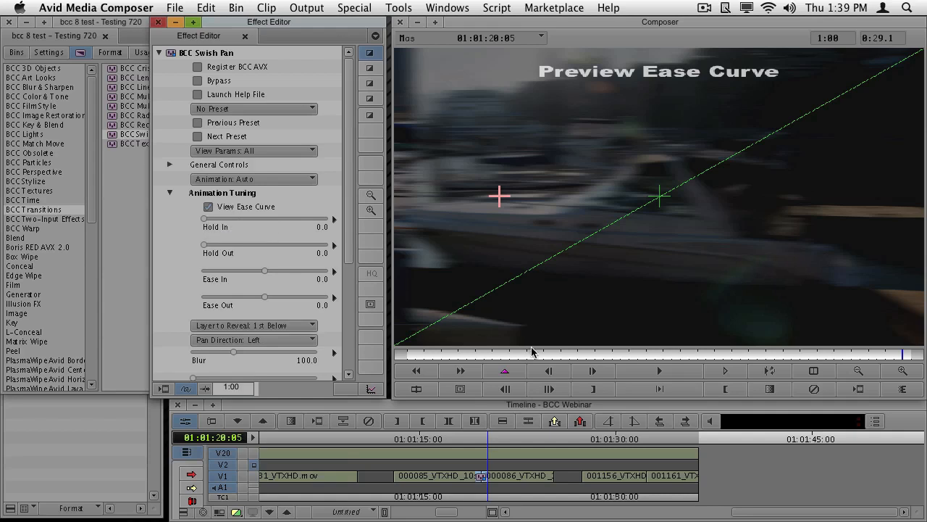
drag(533, 356, 668, 354)
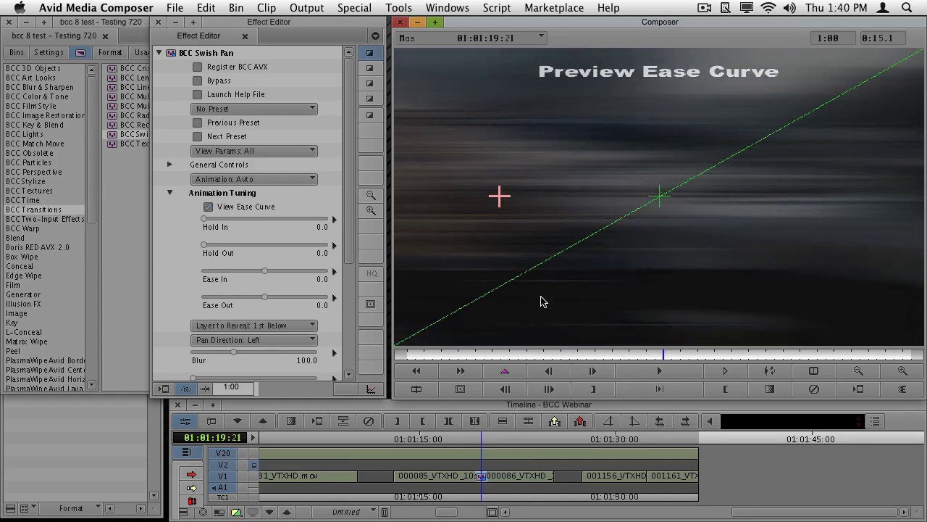
click(263, 275)
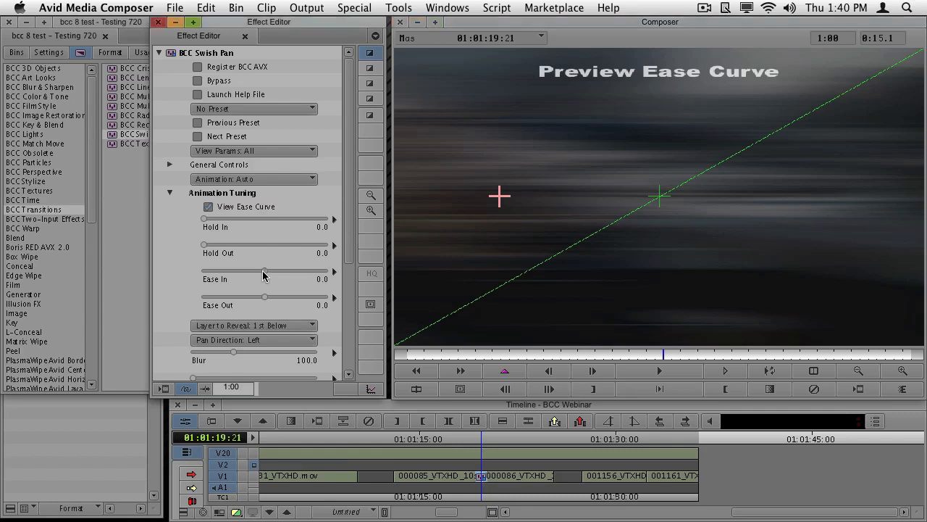
drag(263, 275, 292, 300)
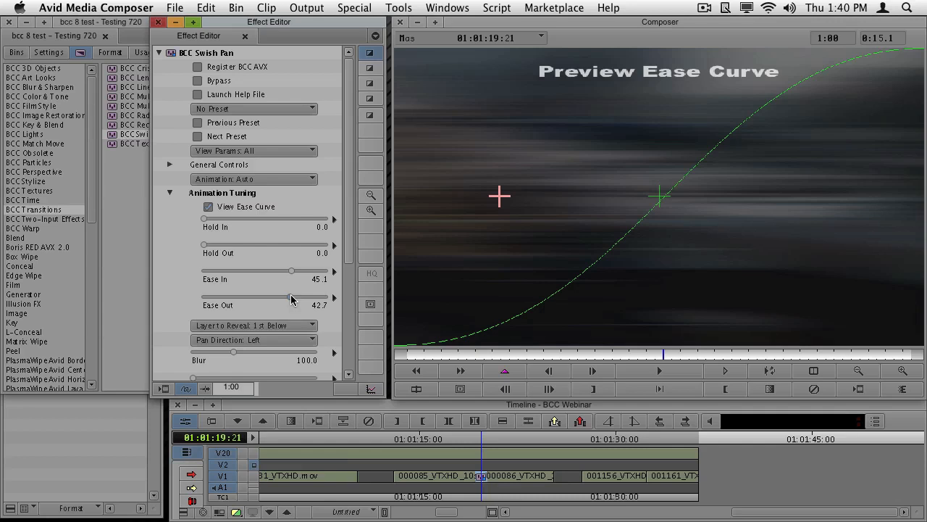
- Play the eased swish pan from its first frame and return to the middle of the transition
click(461, 353)
drag(440, 354, 392, 357)
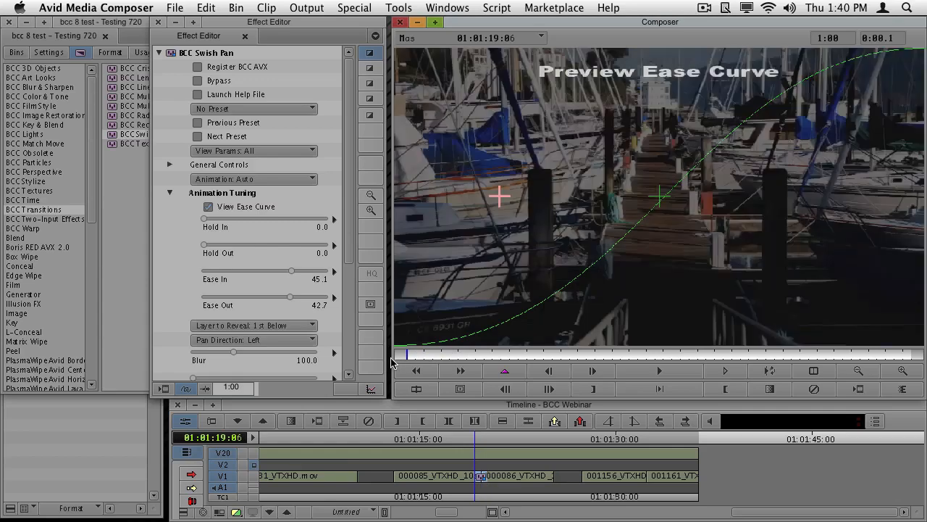
click(694, 377)
click(680, 372)
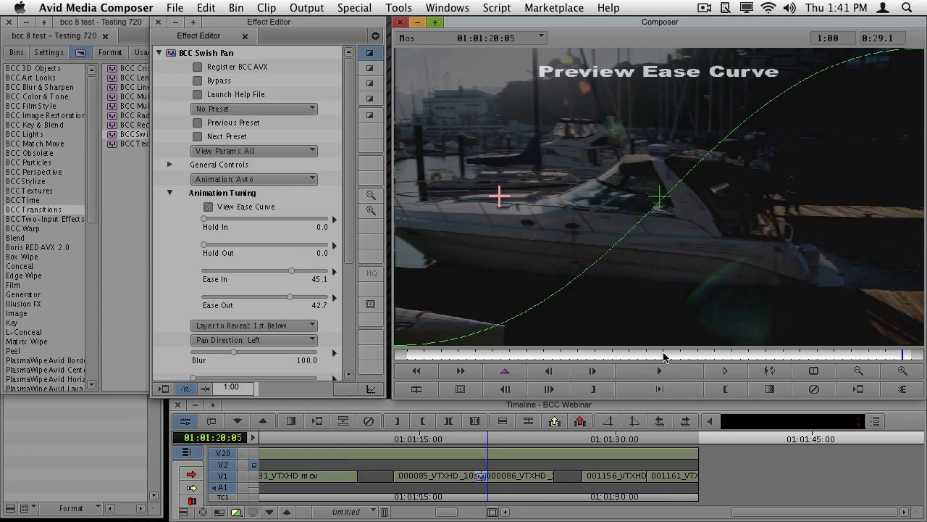
click(662, 355)
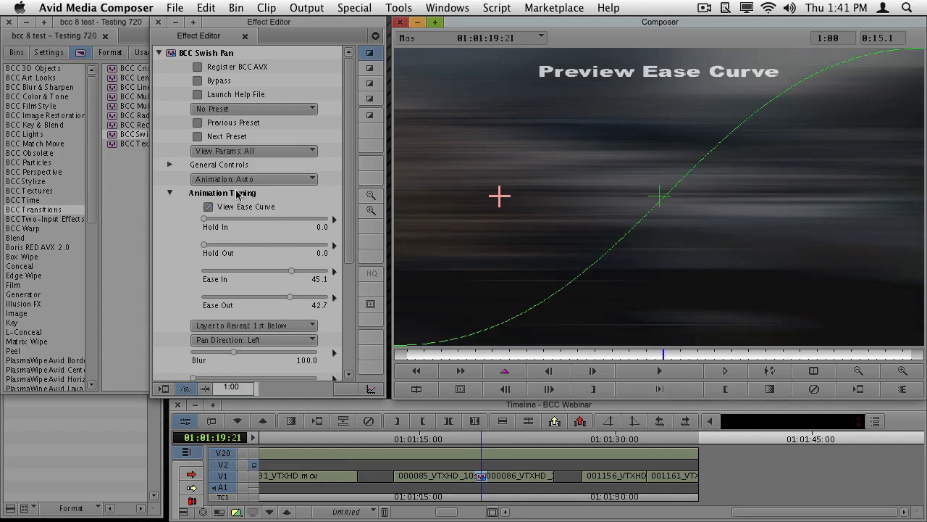
- Set the swish pan's Pan Direction to Top and play the transition to check the vertical movement
click(171, 192)
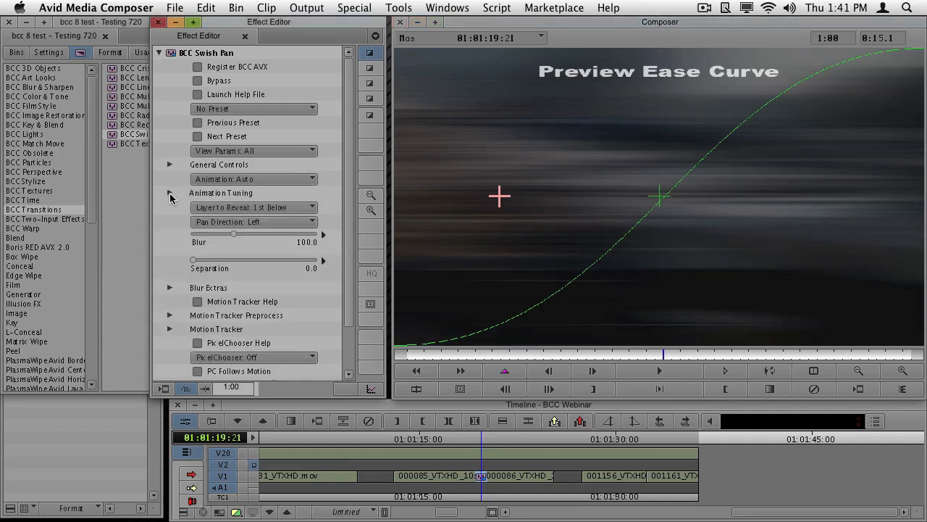
click(267, 222)
click(269, 251)
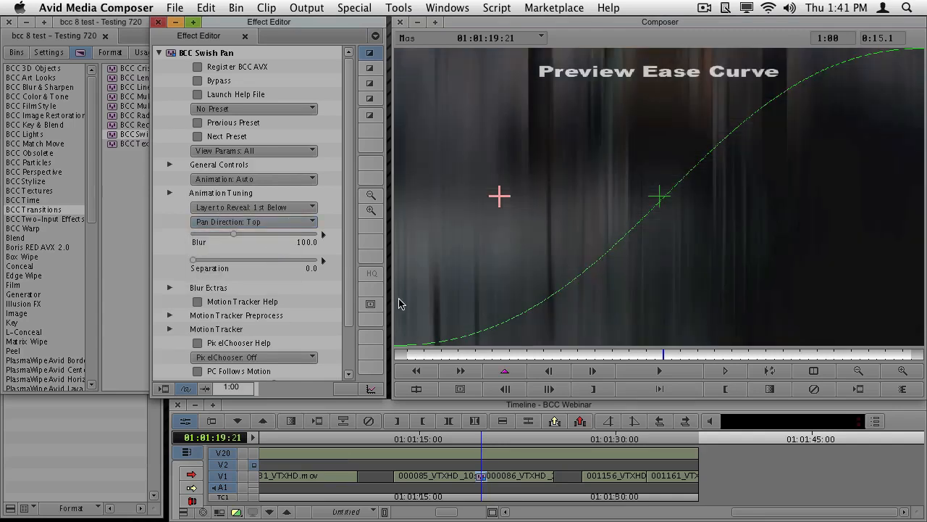
drag(497, 351, 479, 354)
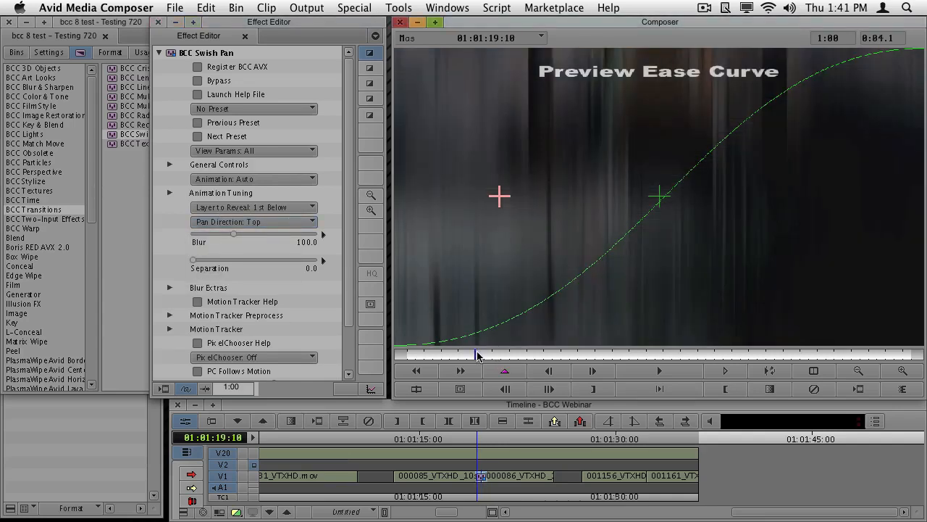
click(658, 371)
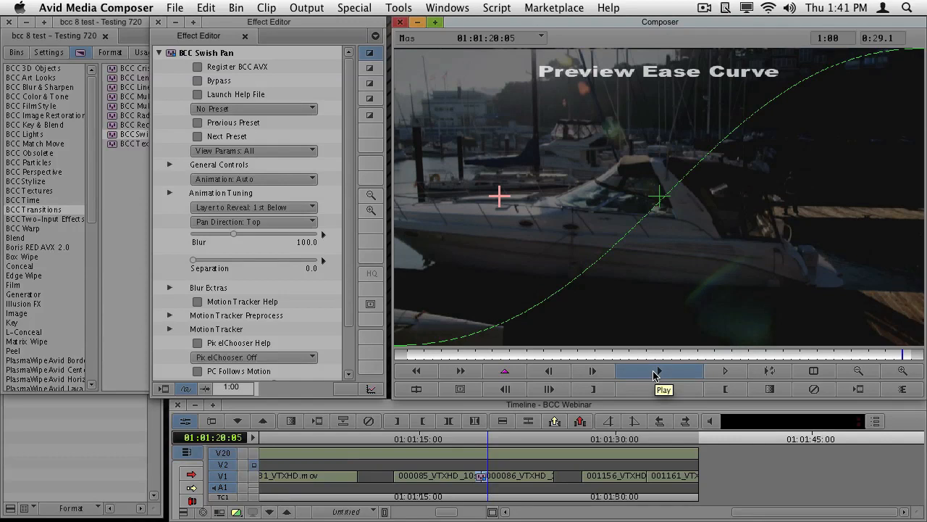
click(654, 372)
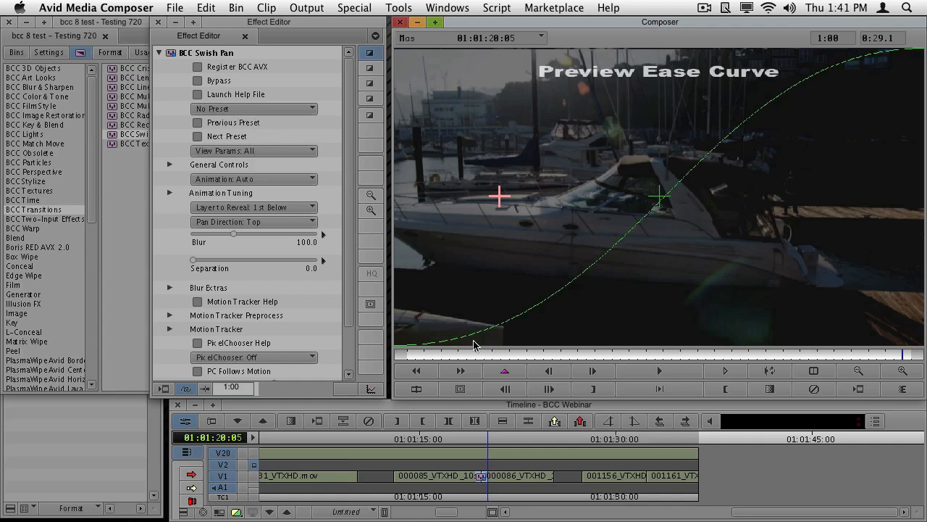
- Turn off the ease curve preview in the swish pan's Animation Tuning settings and collapse that group
click(171, 193)
click(209, 207)
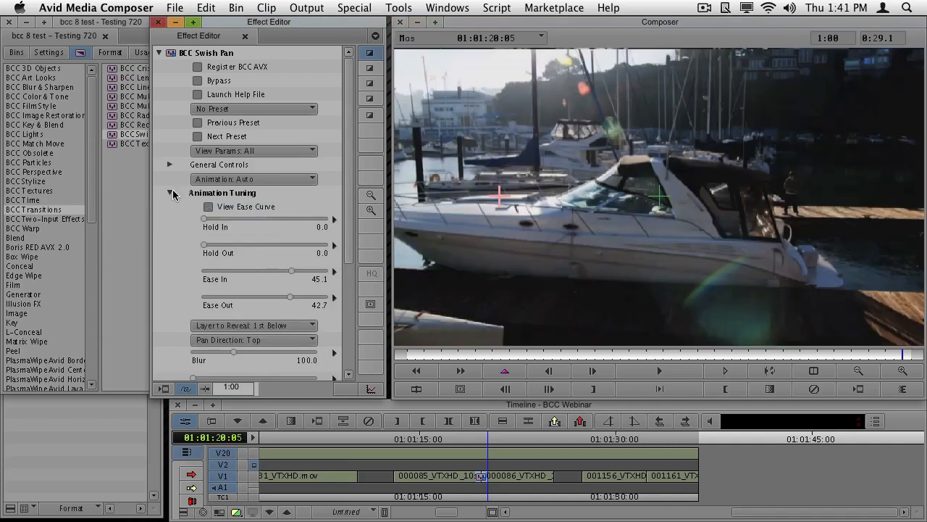
click(171, 192)
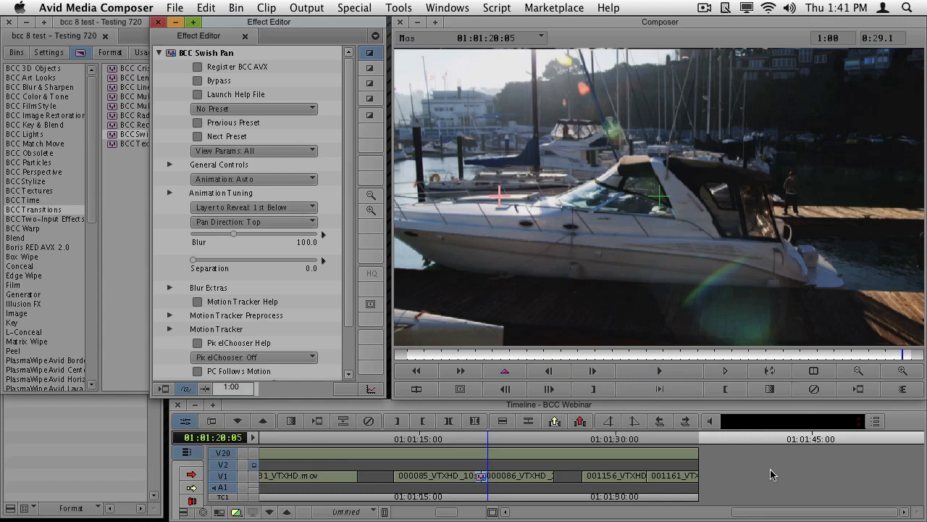
- Apply the BCC Lens Transition to the V1 cut between clips 001156 and 001161
click(139, 48)
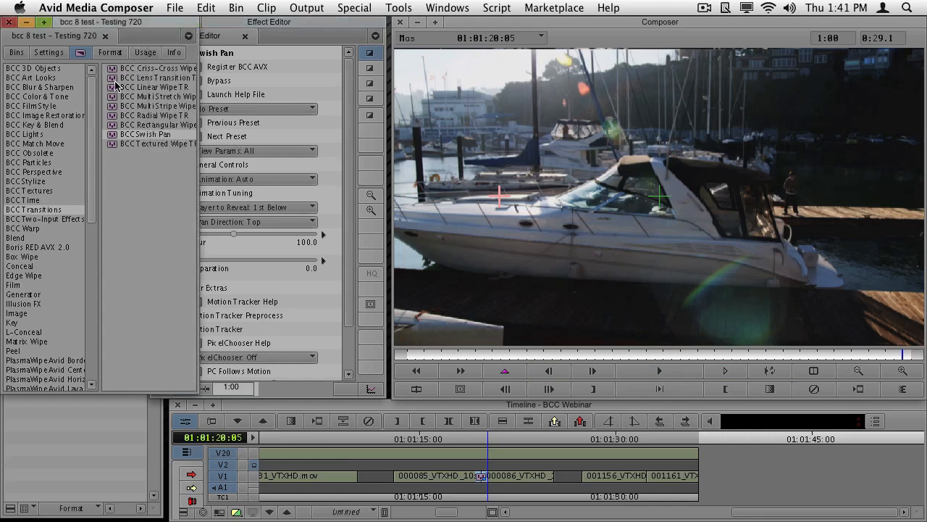
click(114, 82)
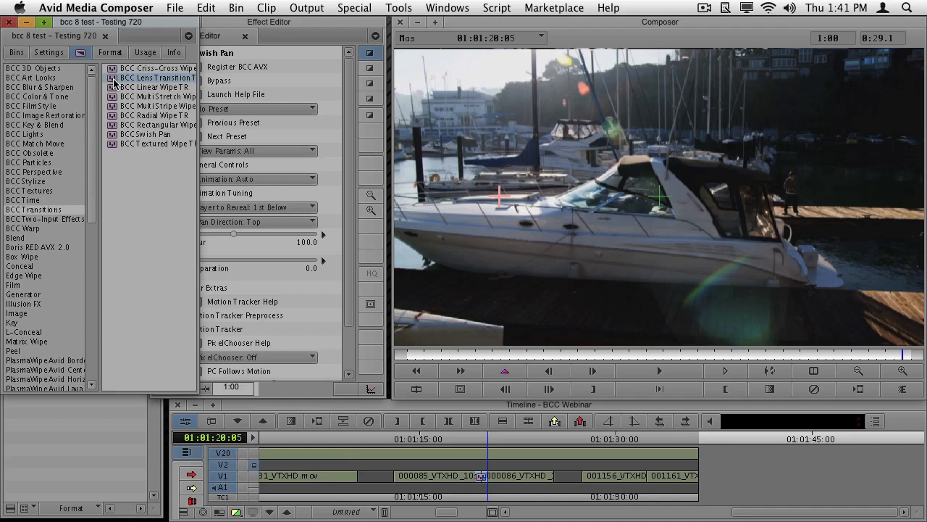
drag(114, 81, 649, 479)
click(648, 478)
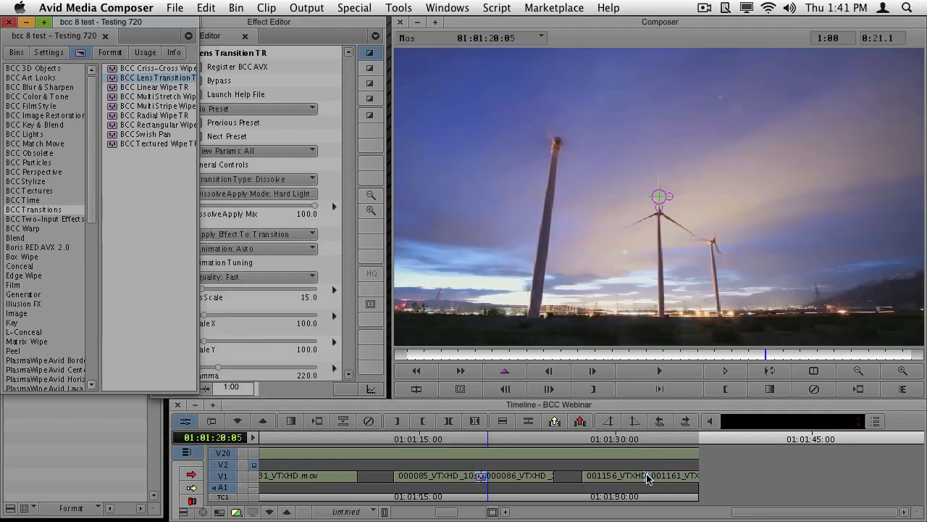
- Preview the lens transition, stop midway at 01:01:32:09 and bring its effect parameters into full view
drag(596, 364, 442, 356)
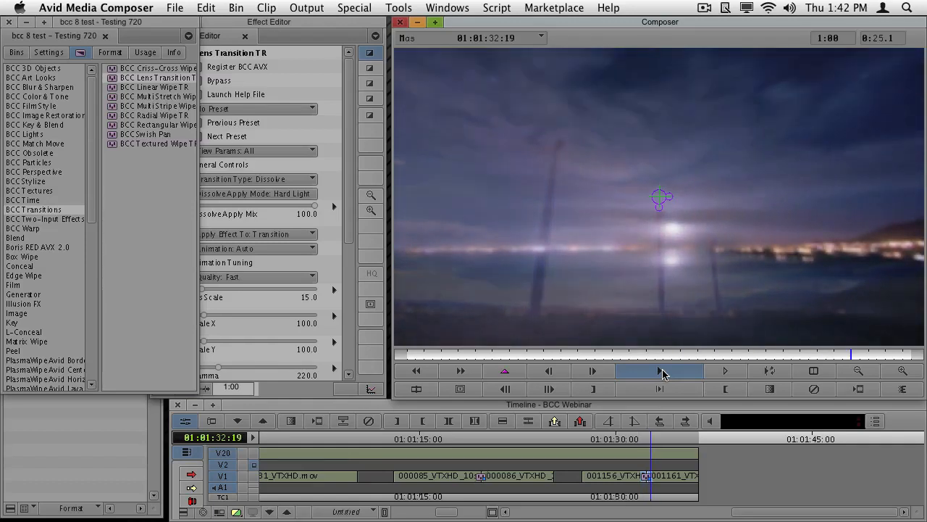
drag(746, 352, 665, 355)
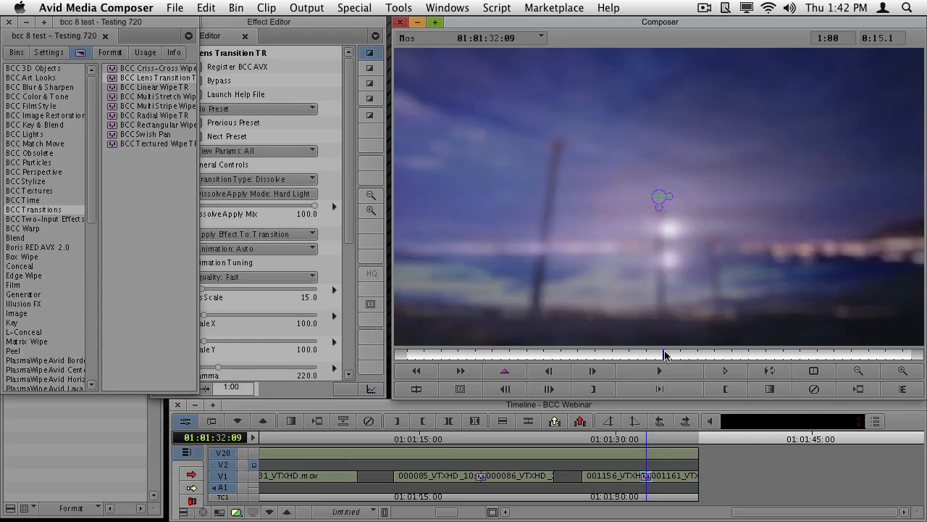
click(315, 40)
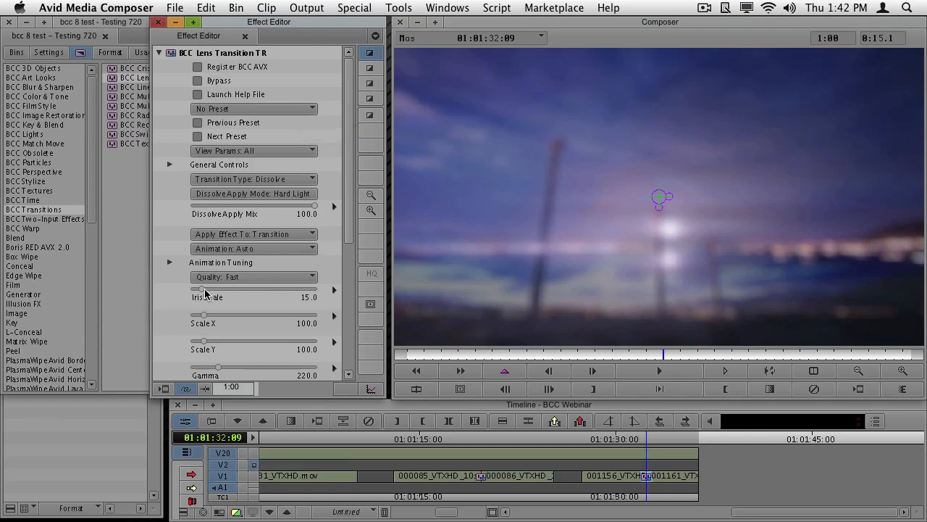
- Try weaker and stronger blur on the lens transition, leaving Iris Scale at about 58.5
drag(205, 293, 234, 292)
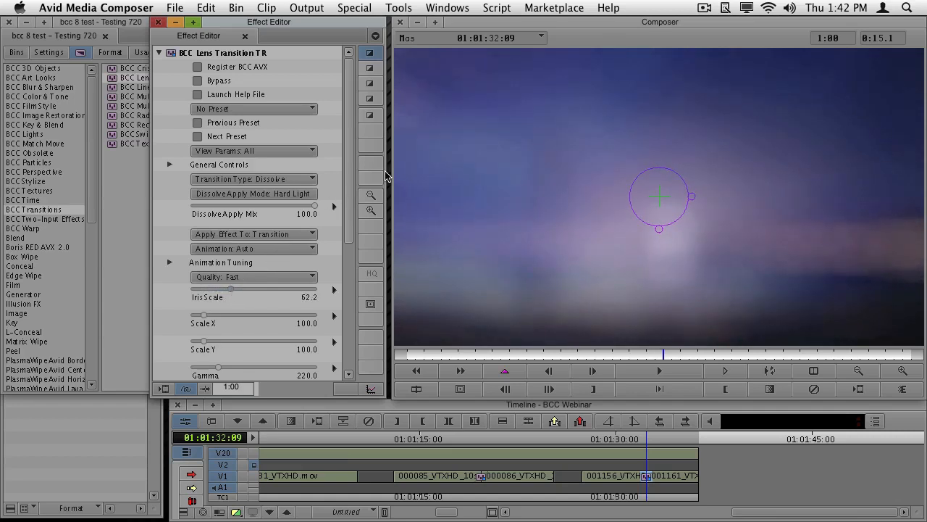
click(209, 290)
drag(206, 289, 203, 288)
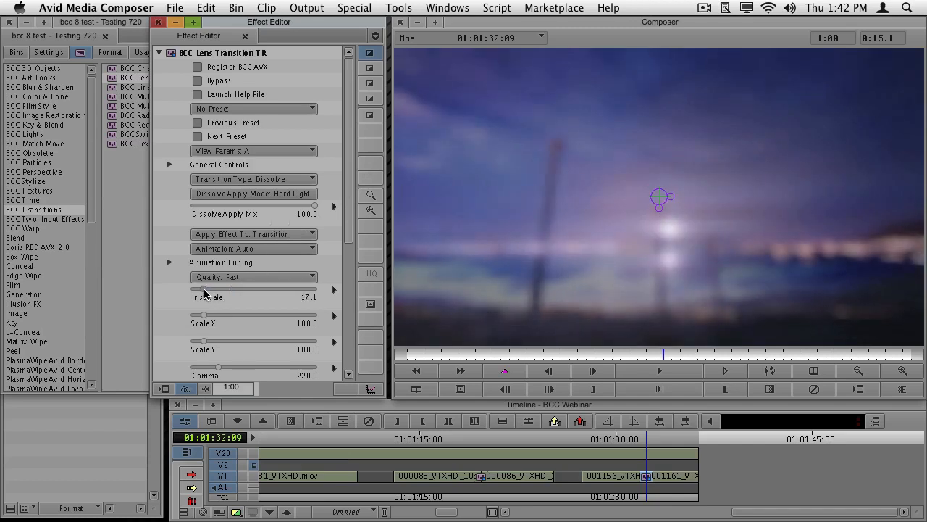
click(258, 290)
drag(256, 291, 229, 292)
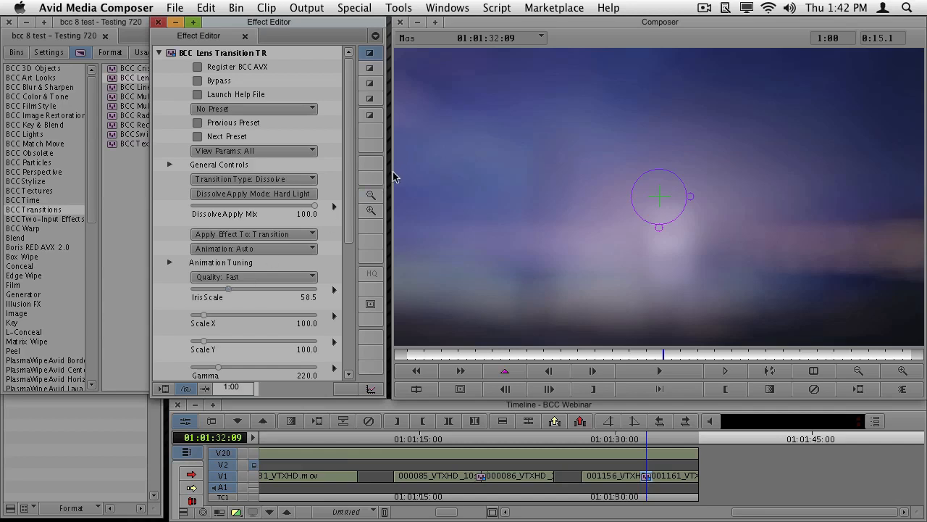
- In the lens transition's Highlights group, set Highlight Boost to about 158.5 and Highlight Threshold to about 70.7
scroll(355, 176, down, 1)
drag(355, 176, 355, 313)
click(169, 318)
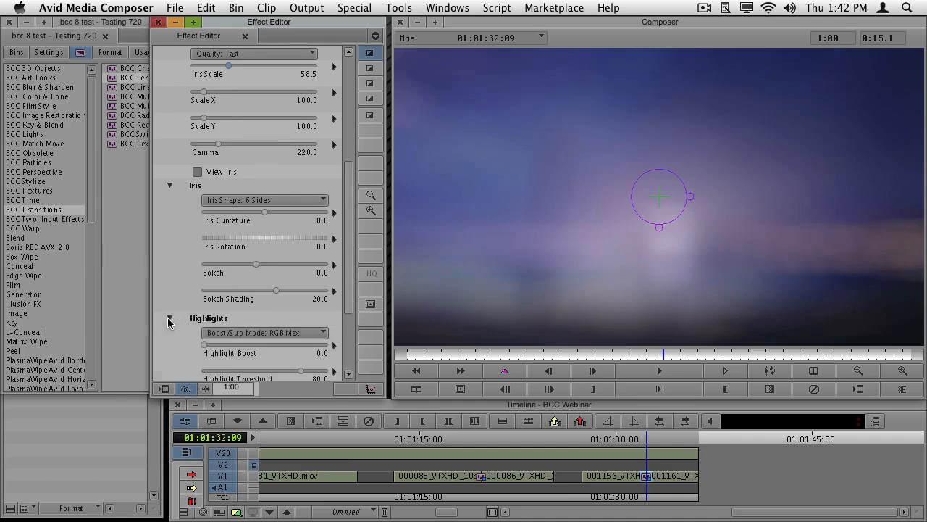
drag(344, 241, 346, 282)
drag(205, 266, 250, 268)
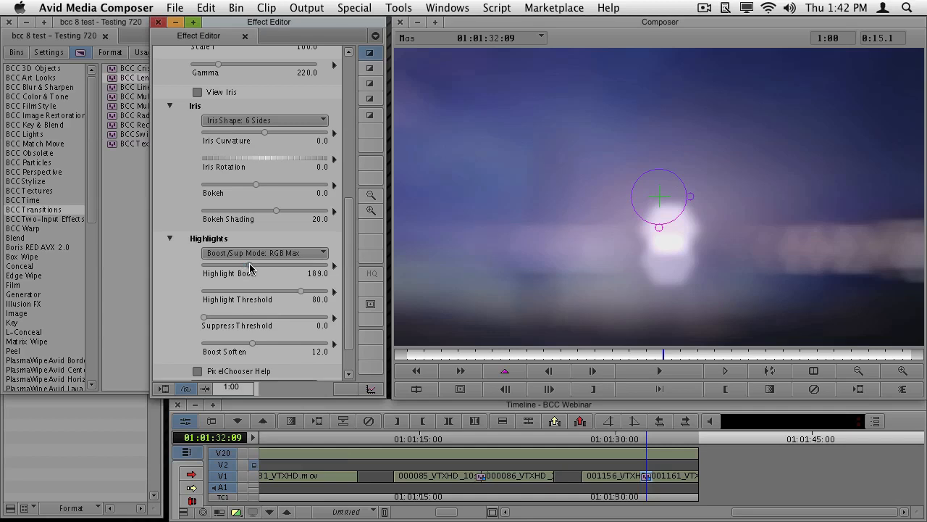
drag(250, 268, 303, 269)
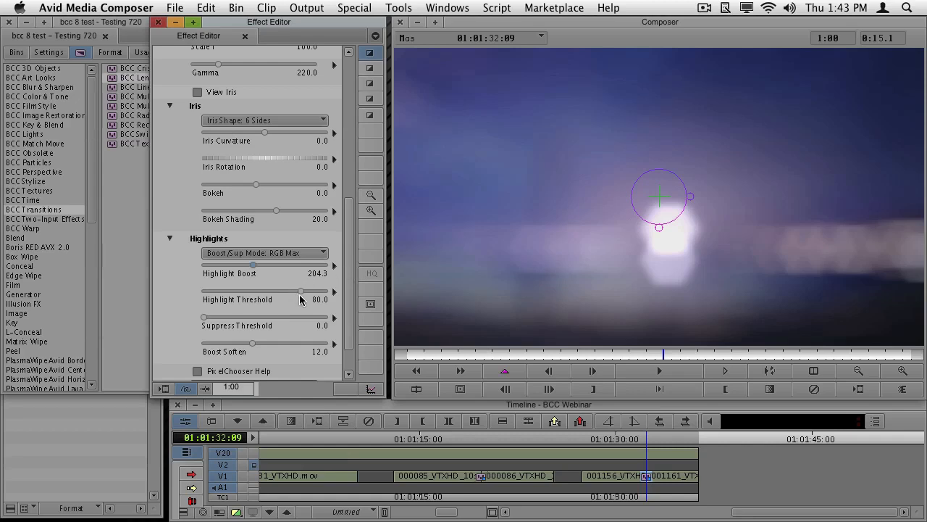
drag(296, 296, 288, 294)
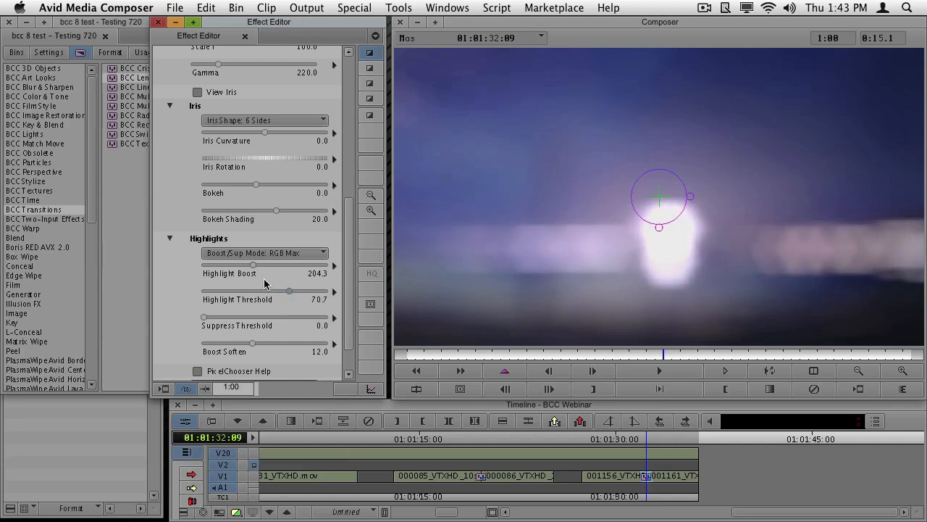
drag(244, 268, 240, 268)
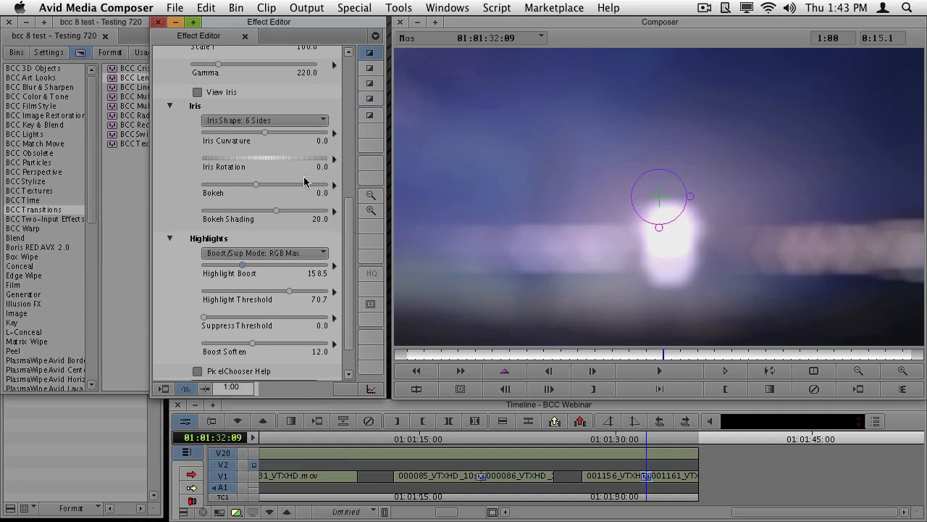
- Display the iris, try Iris Shape at 10 Sides and 3 Sides, and return to the image to check the triangular highlights
click(197, 93)
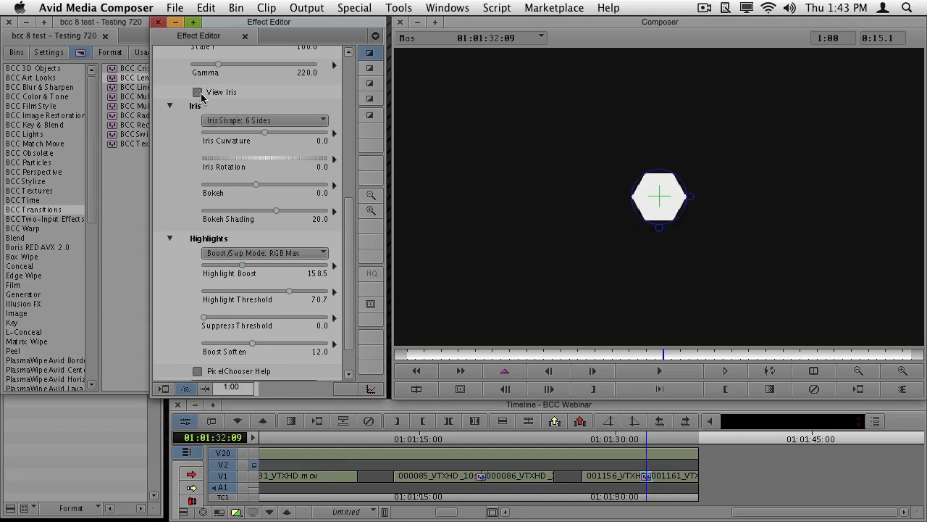
click(264, 122)
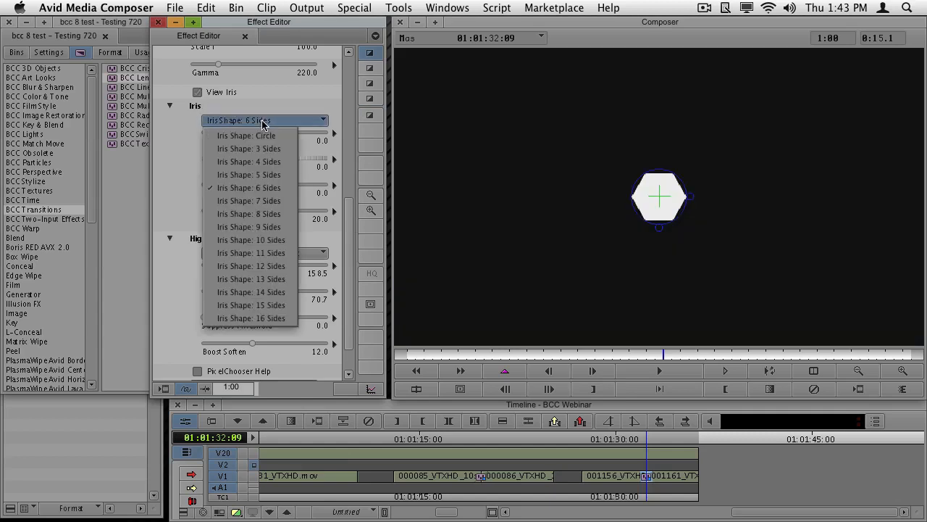
click(274, 238)
click(260, 121)
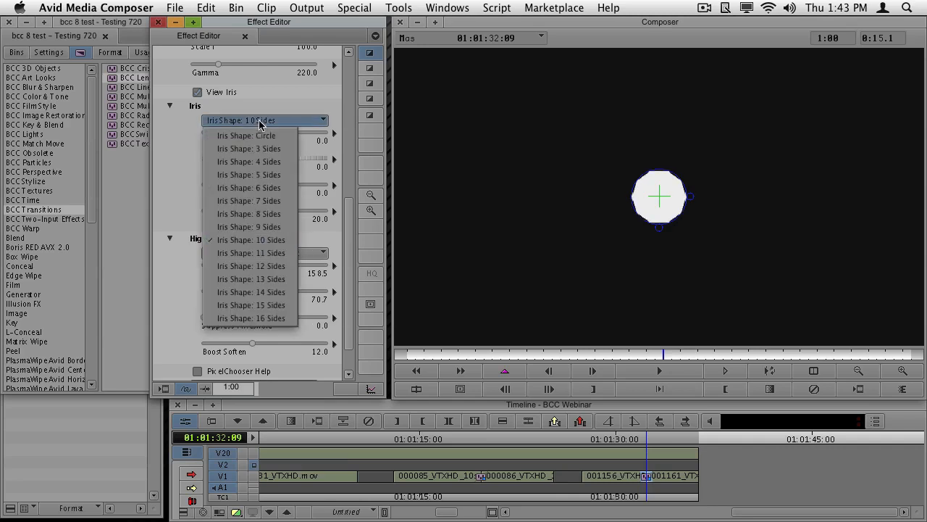
click(263, 148)
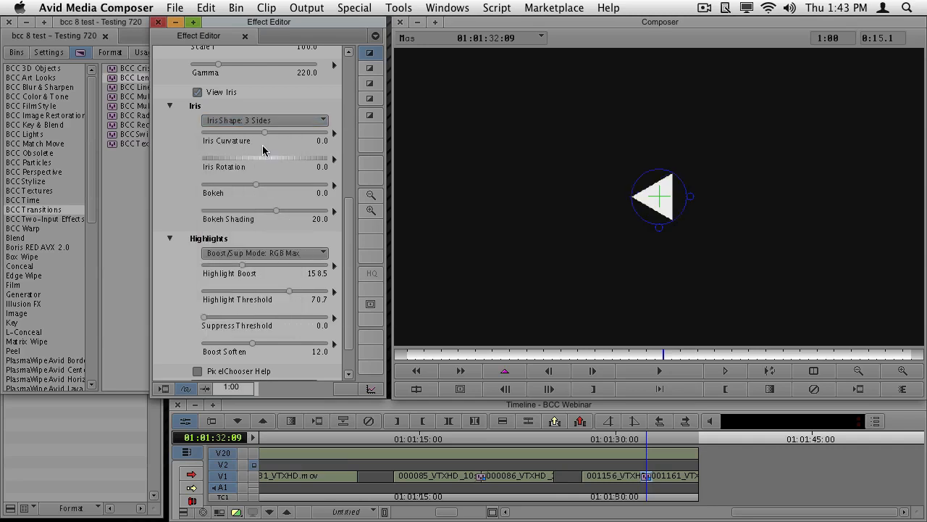
click(197, 93)
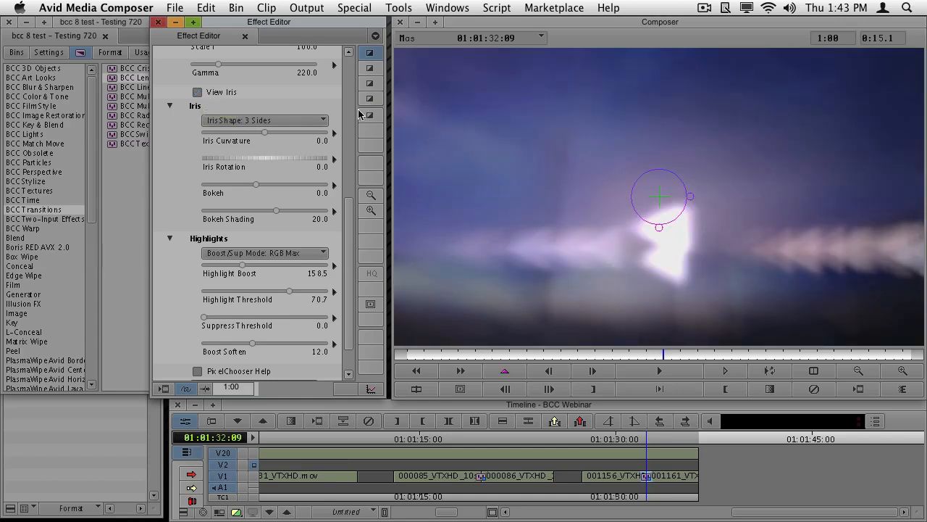
- With View Iris on, set Iris Shape to Circle and Bokeh to about -11.3, and turn View Iris off again
click(291, 122)
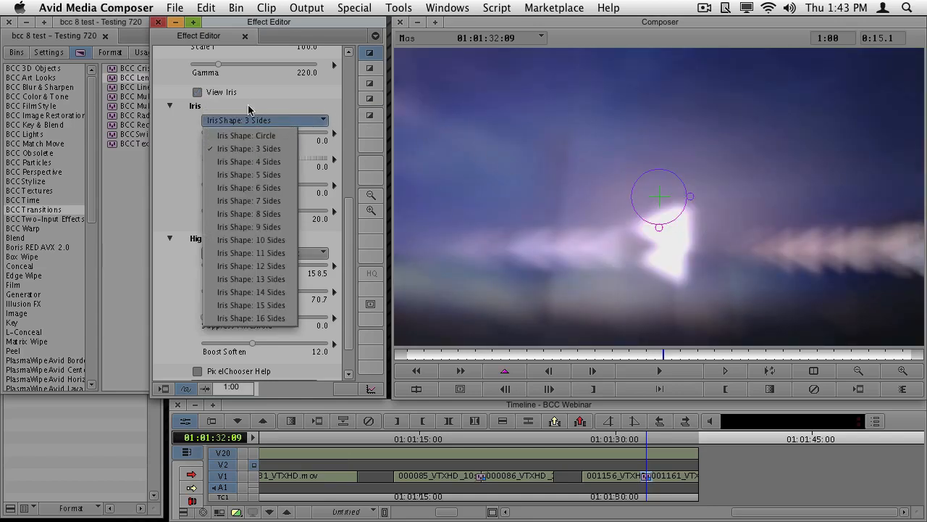
click(196, 94)
click(197, 93)
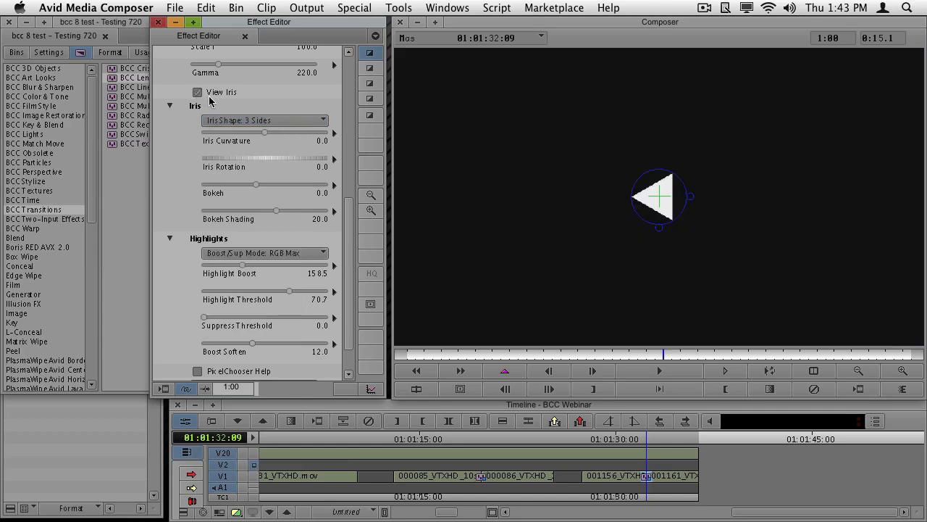
click(270, 122)
click(268, 136)
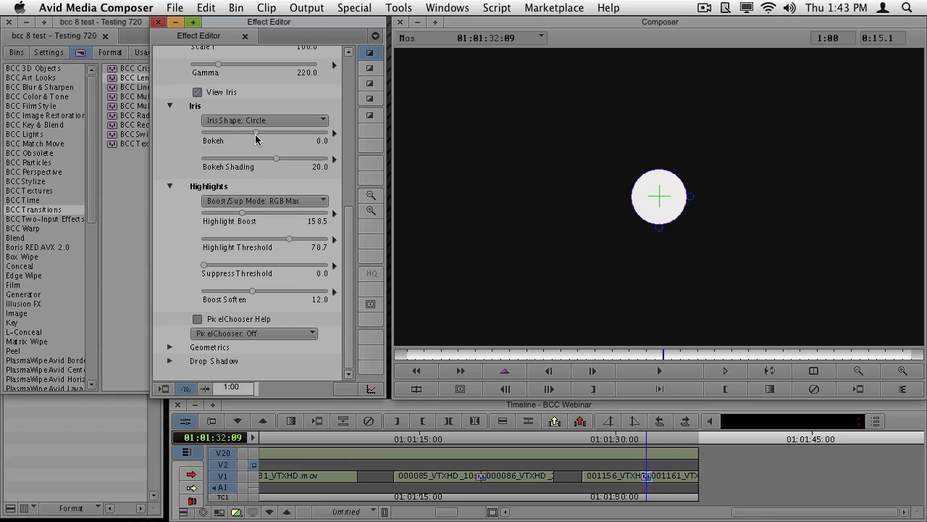
drag(256, 140, 245, 132)
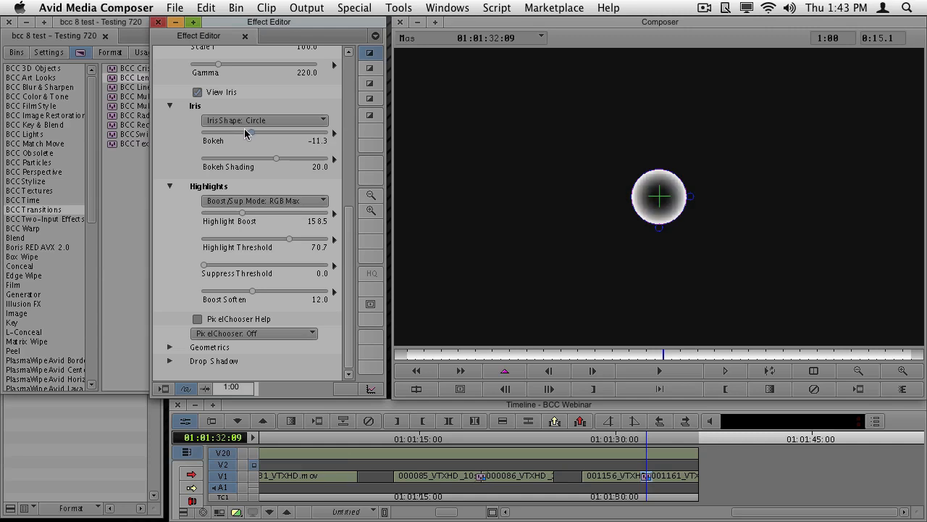
click(197, 92)
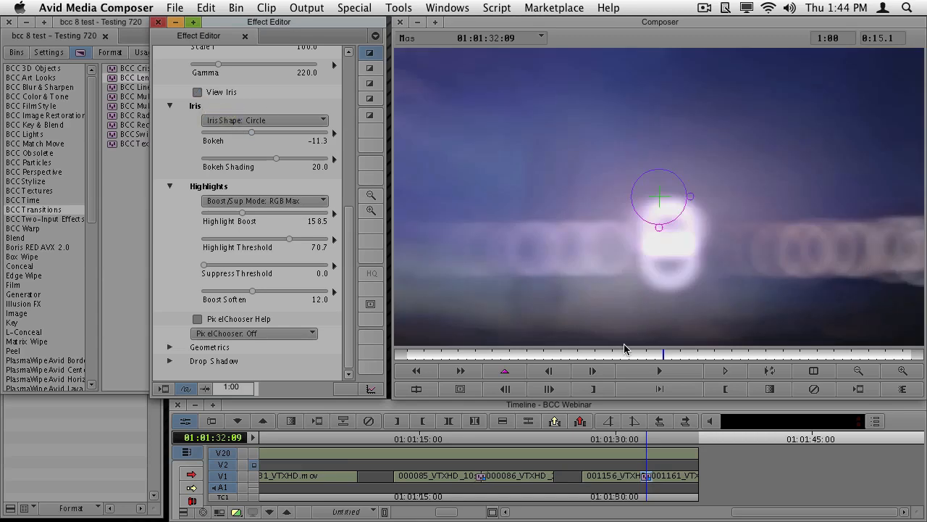
- Play the adjusted lens transition from its start at 01:01:31:24
drag(630, 355, 351, 330)
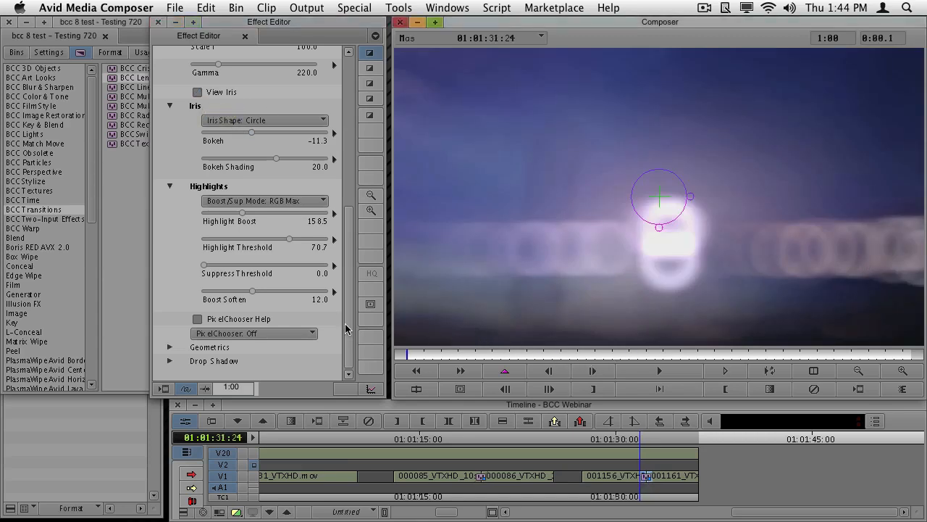
key(space)
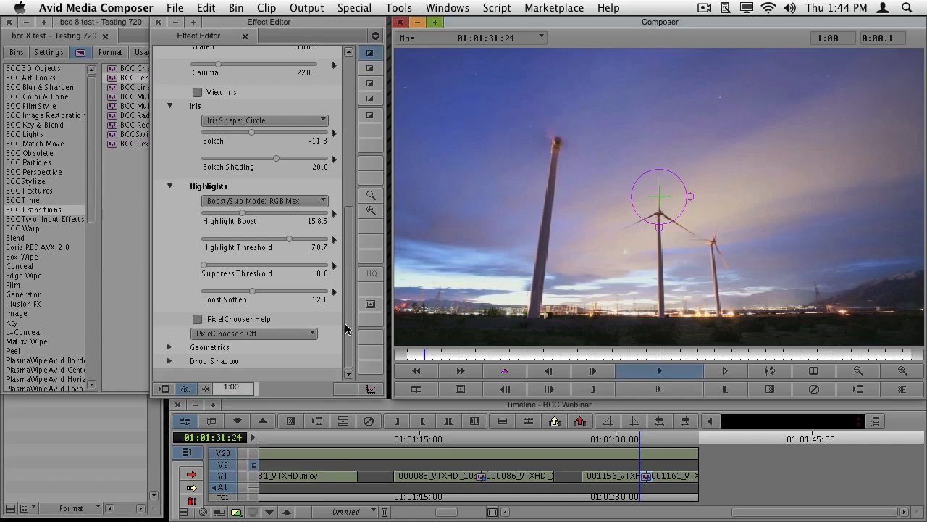